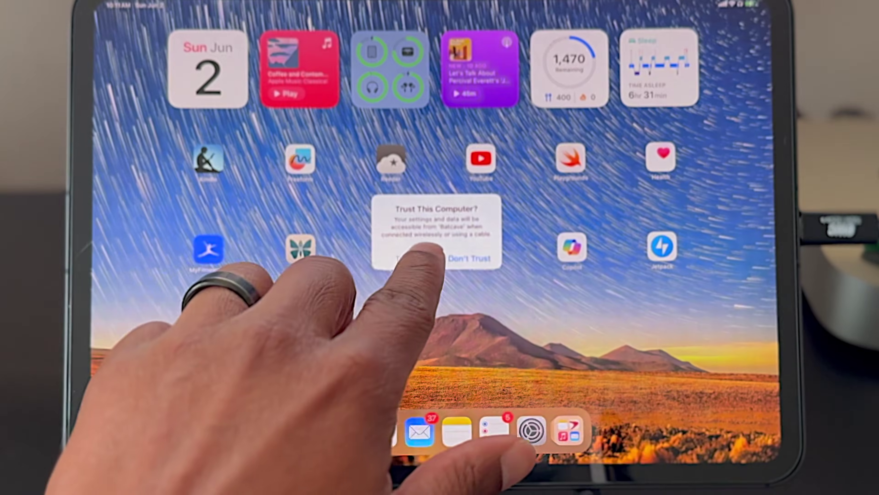
Accept the iPad's Trust This Computer alert so the Mac is trusted
left_click(404, 259)
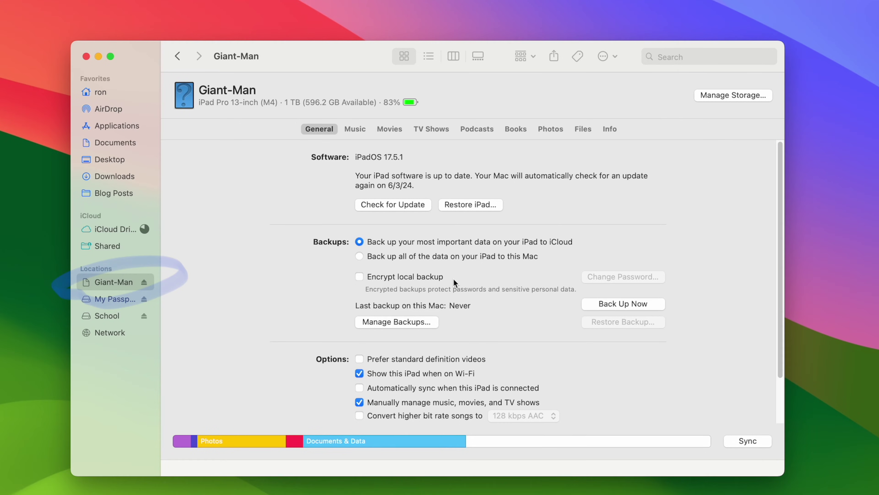
Choose backing up all iPad data to this Mac, enable Encrypt local backup, and start Back Up Now
left_click(359, 257)
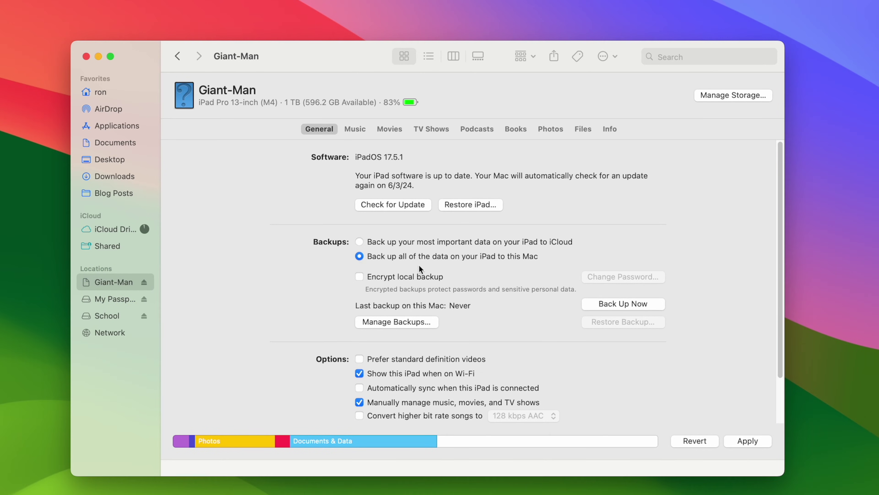
left_click(362, 277)
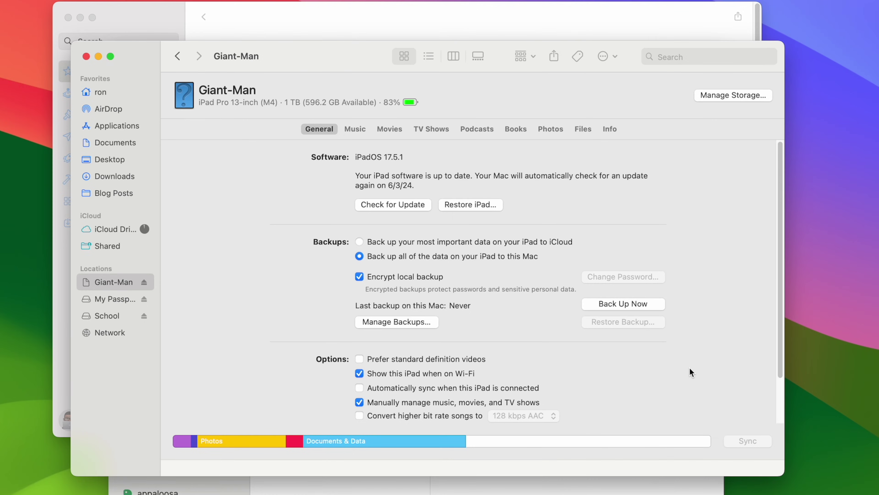
scroll(689, 367, "down", 3)
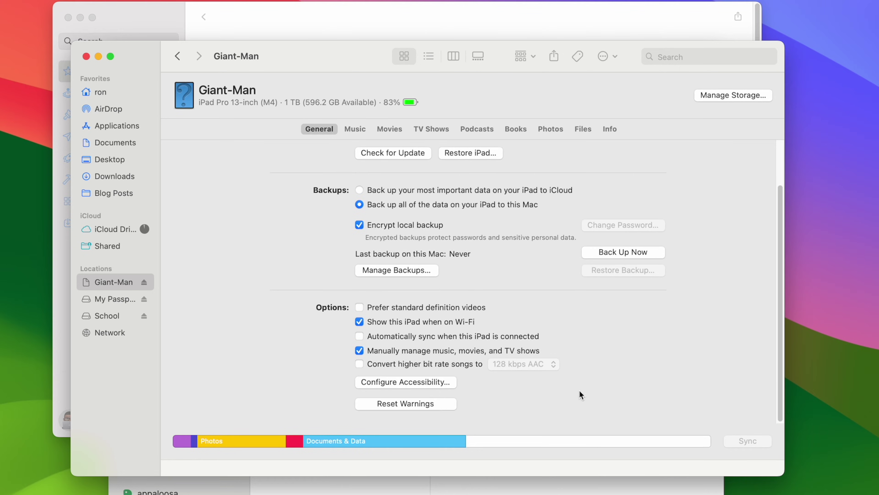
left_click(623, 252)
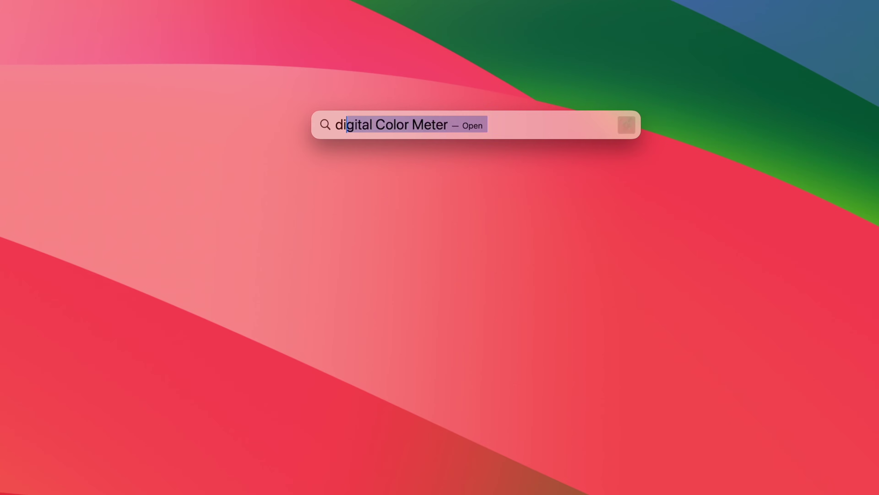
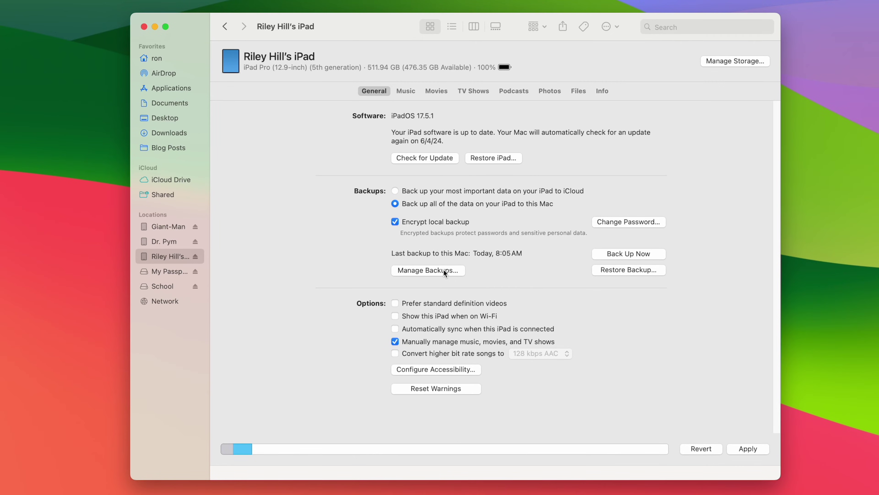
In Manage Backups, select today's encrypted iPad backup and show it in Finder
left_click(419, 272)
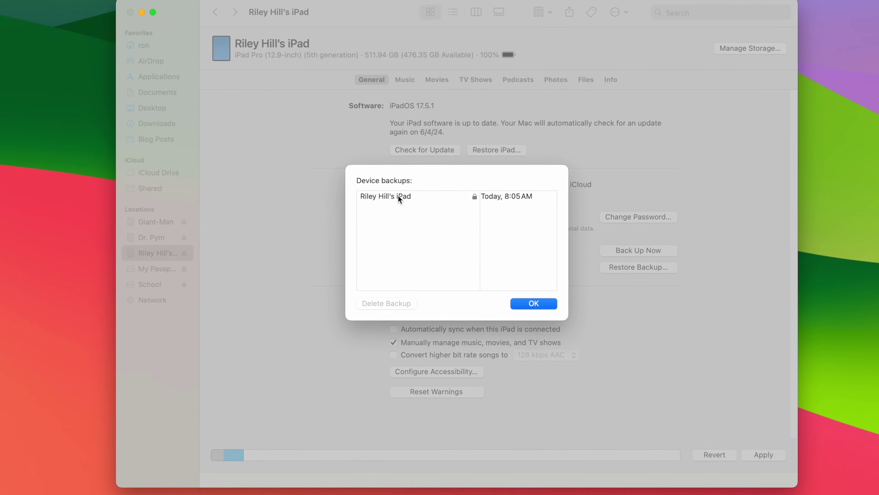
left_click(398, 196)
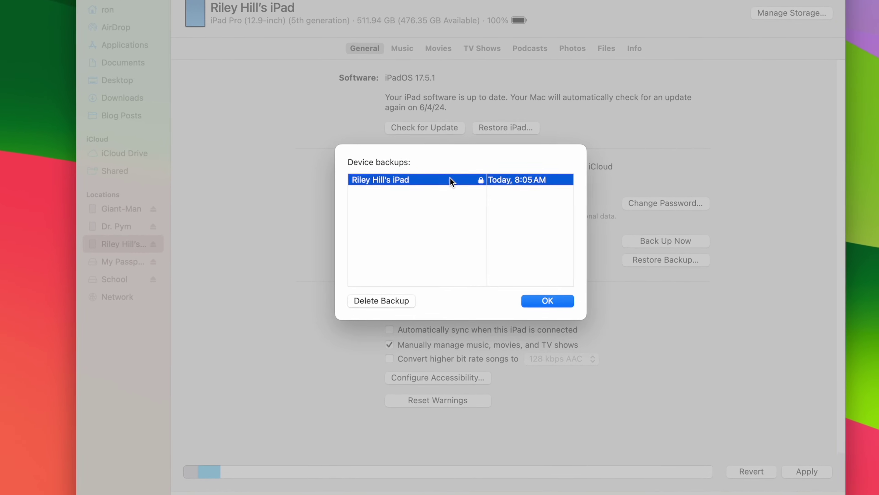
right_click(449, 190)
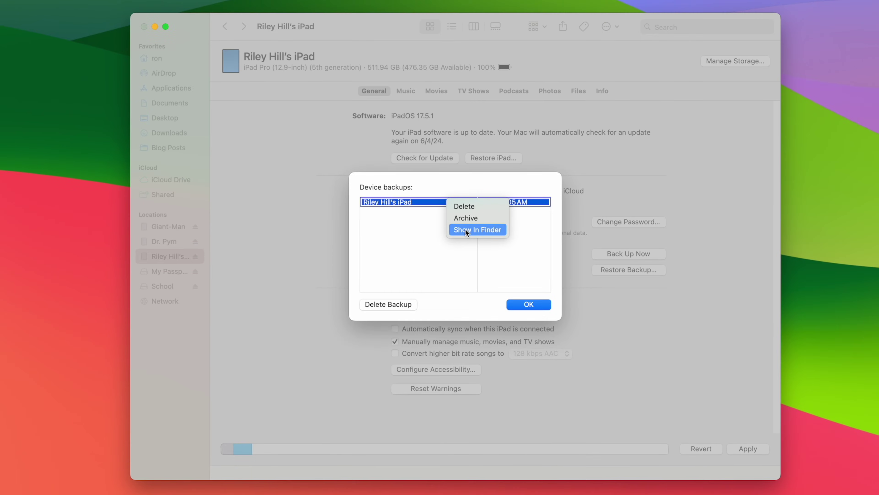
left_click(474, 211)
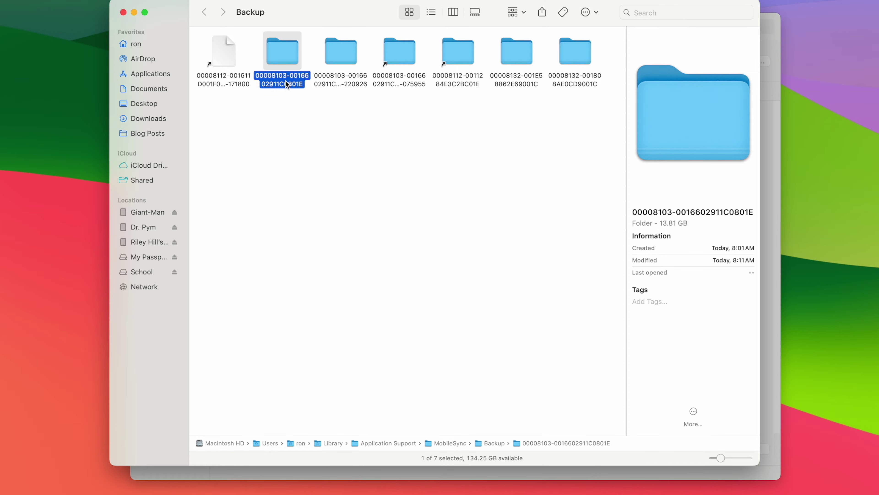
Duplicate the 13.81 GB iPad backup folder, leaving the copy's default name unchanged
right_click(287, 84)
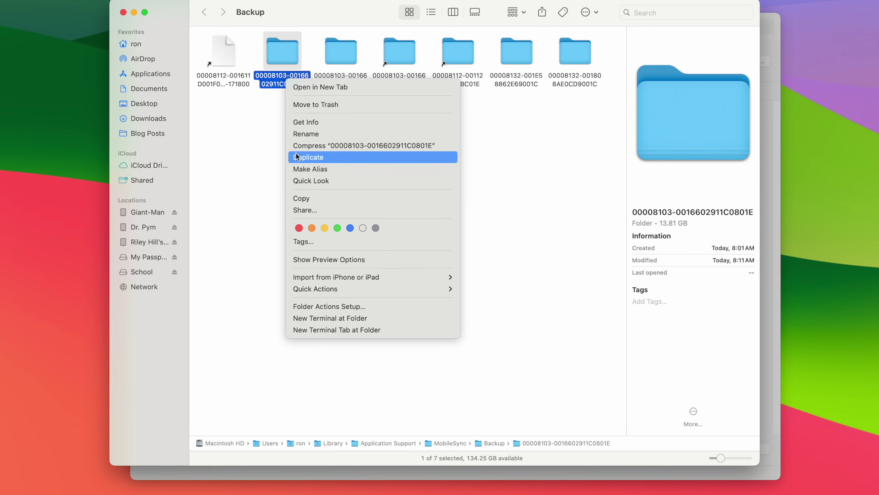
left_click(279, 81)
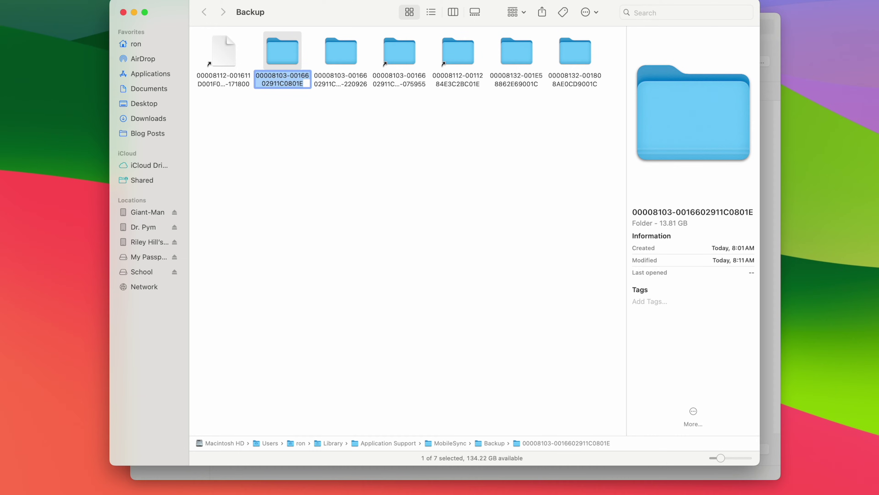
left_click(316, 284)
Search Spotlight for Stickies and launch it
key("super+space")
type("sci")
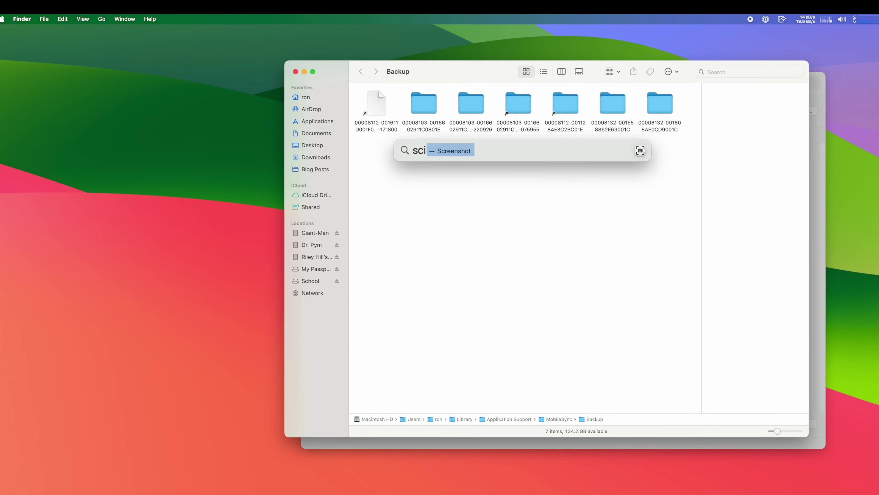
key("BackSpace")
key("BackSpace")
type("tickies")
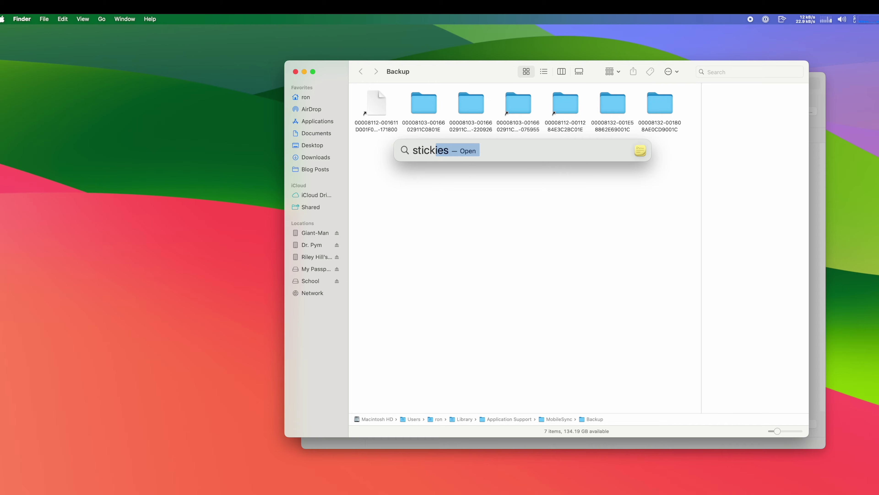
key("Return")
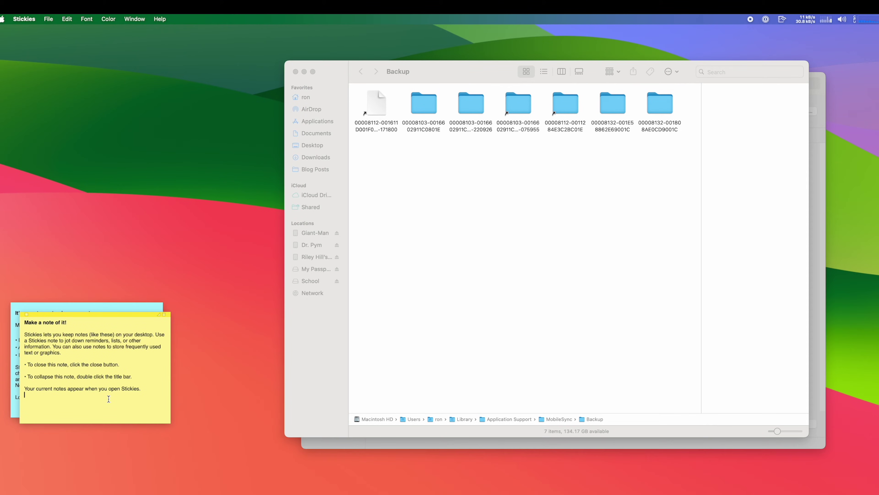
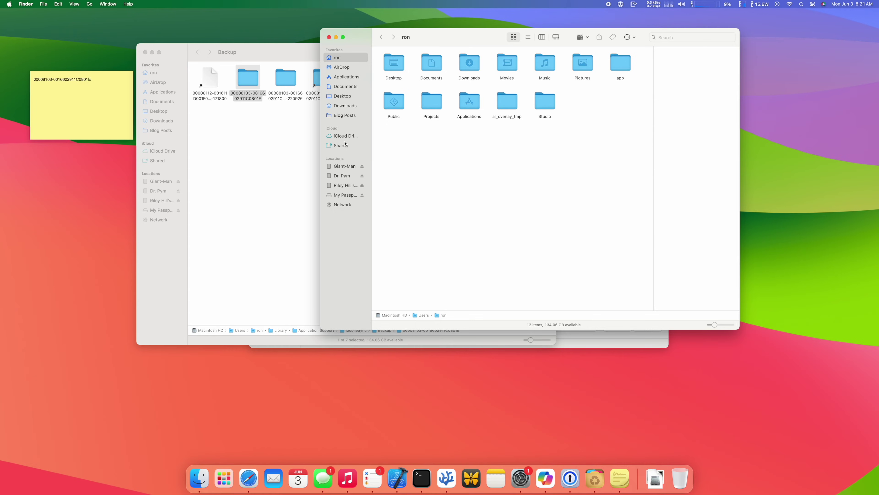
Show My Passport's Backups folder, with its two device backups, beside the MobileSync Backup window
left_click(344, 186)
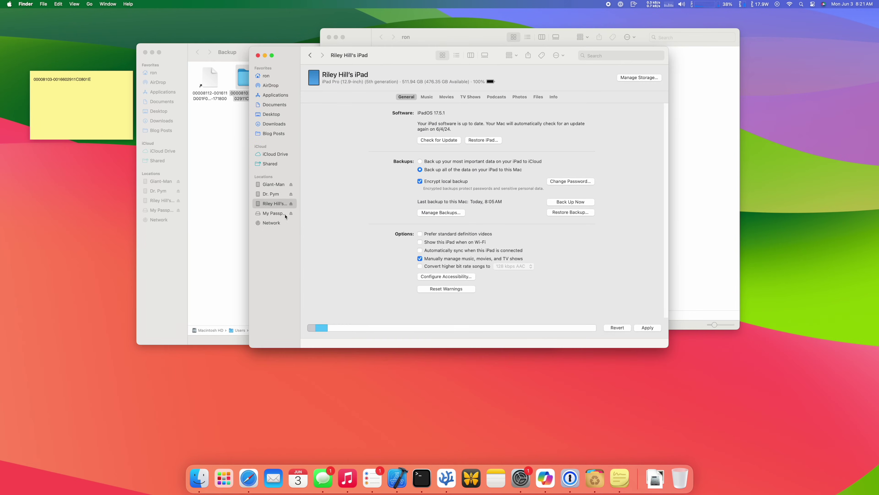
left_click(273, 213)
left_click_drag(350, 52, 590, 53)
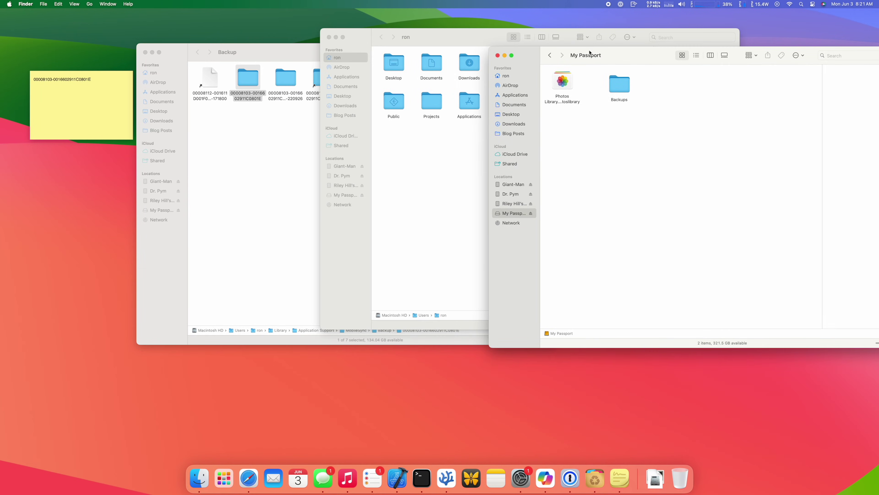
left_click_drag(271, 51, 169, 47)
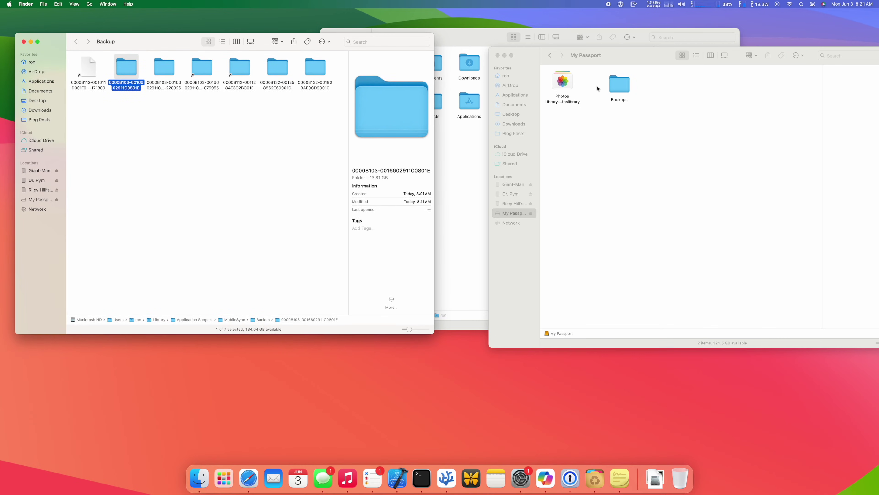
double_click(629, 84)
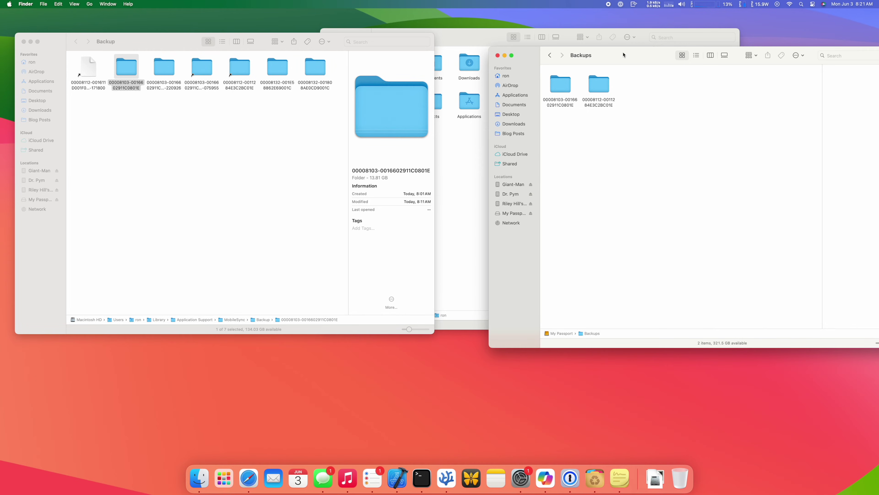
left_click_drag(620, 56, 567, 39)
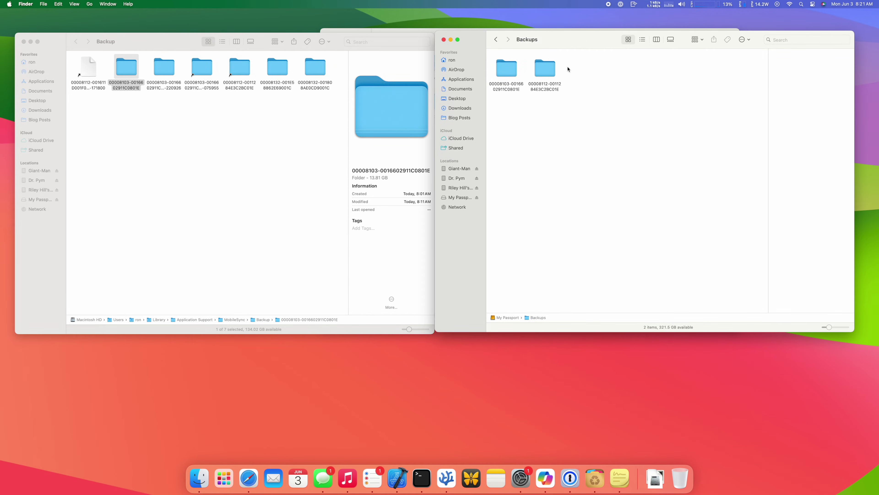
left_click(127, 72)
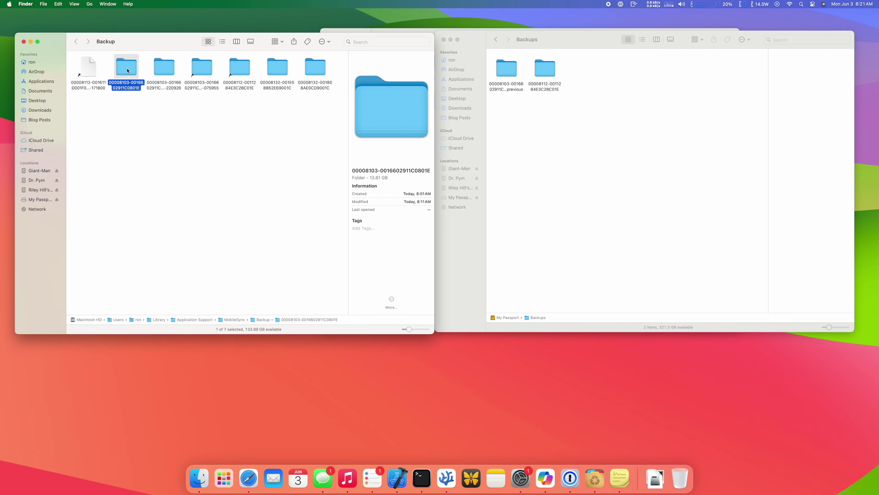
left_click_drag(127, 71, 648, 86)
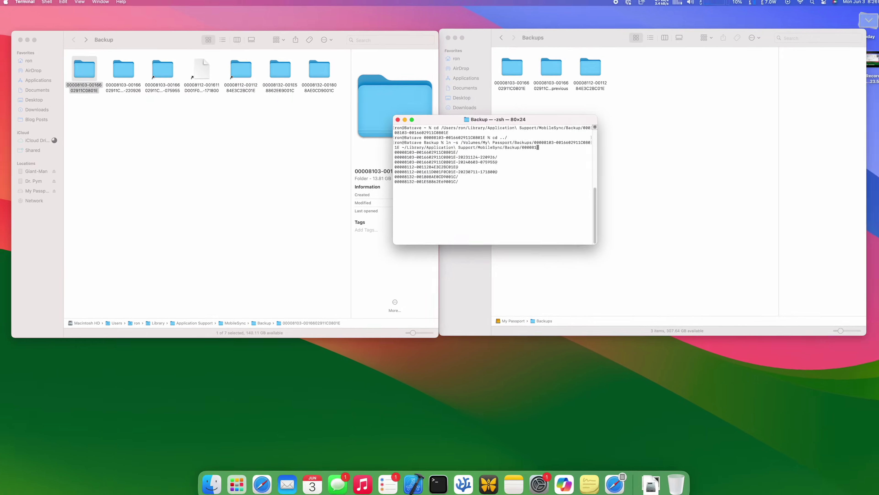
Finish the ln -s target path, then rename the Mac's backup folder with an _original suffix
type("3-0016602911C0801E")
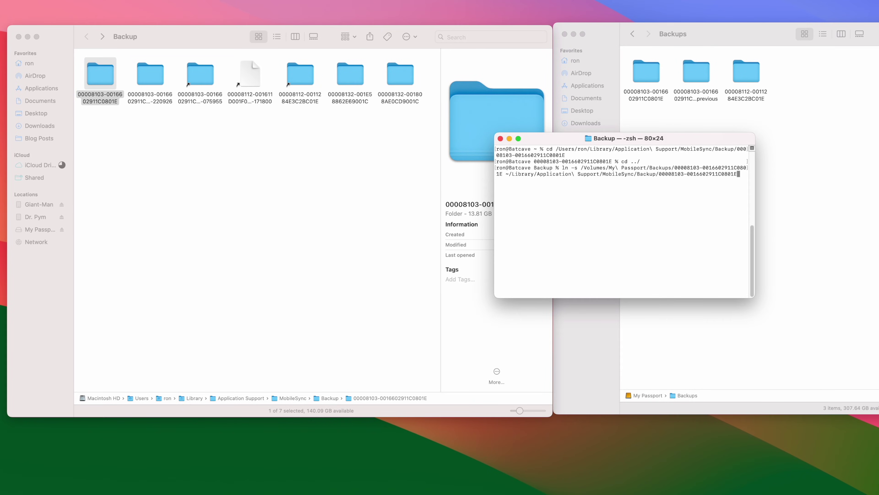
left_click(101, 99)
left_click(101, 101)
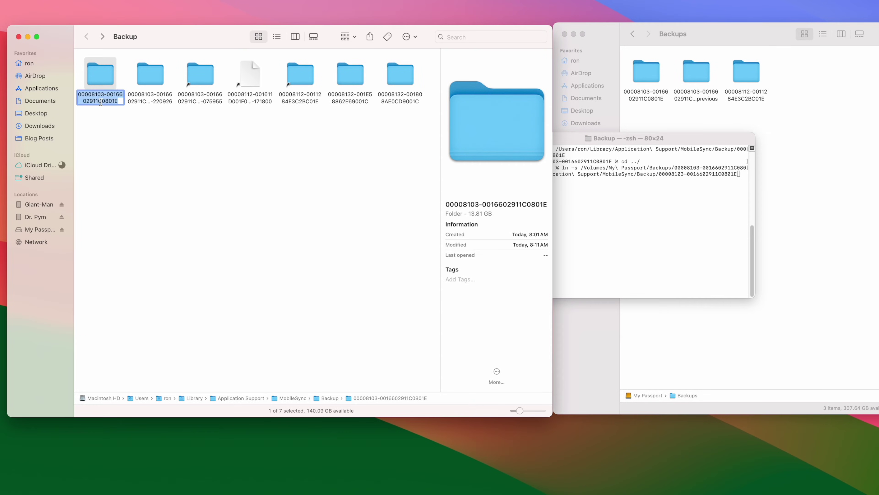
key("Right")
type("_origin")
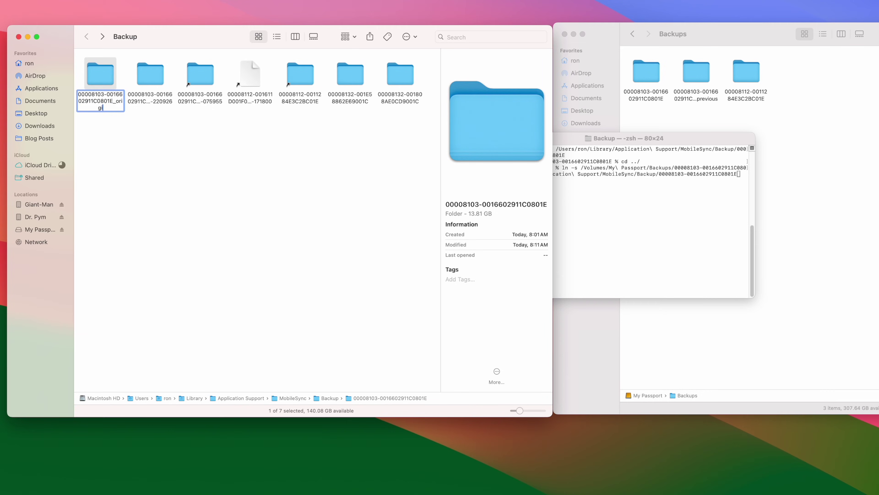
type("al")
key("Return")
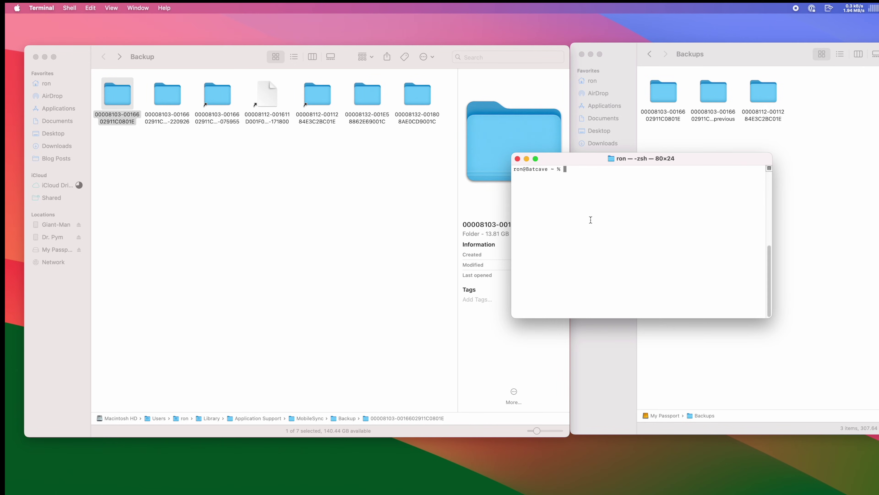
type("cd")
left_click_drag(113, 97, 586, 194)
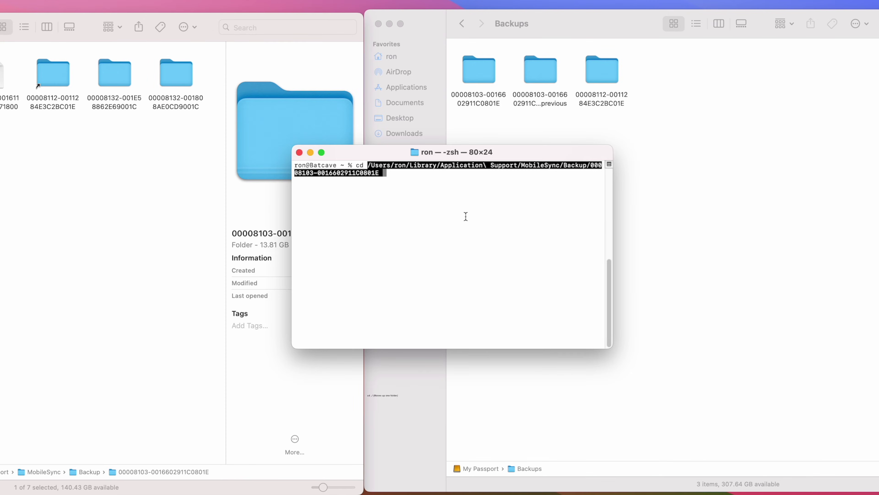
key("Return")
type("cd .")
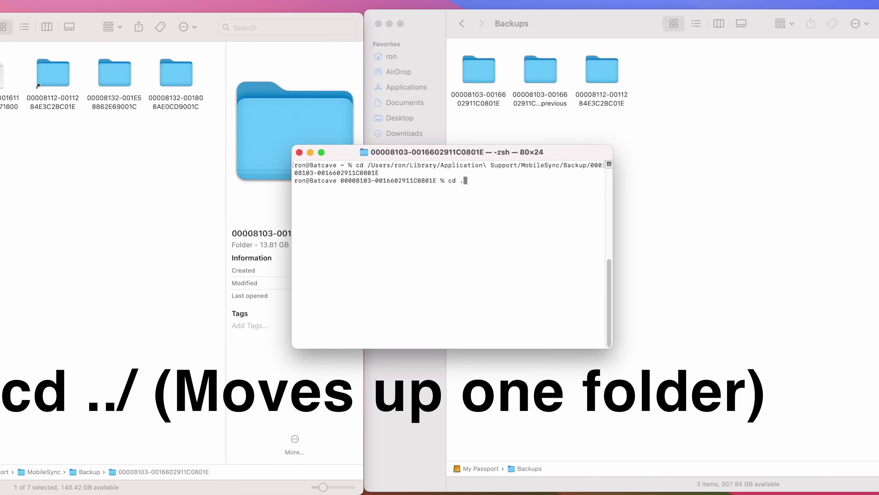
type("./")
key("Return")
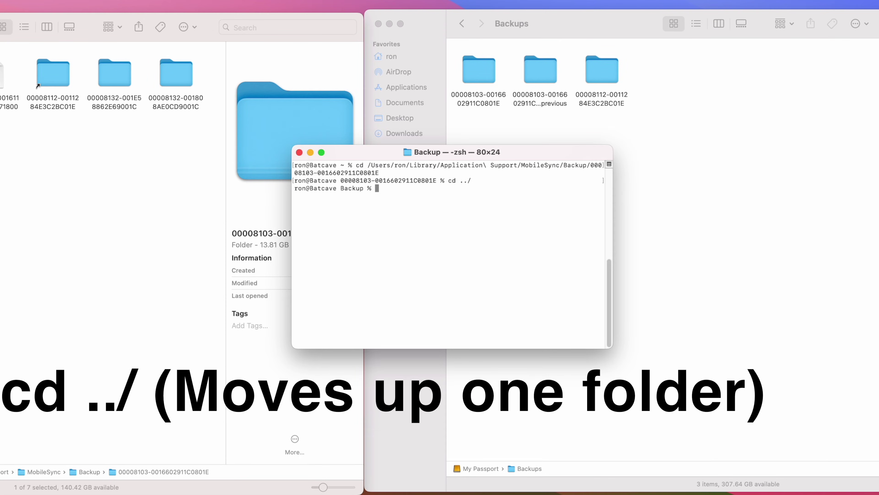